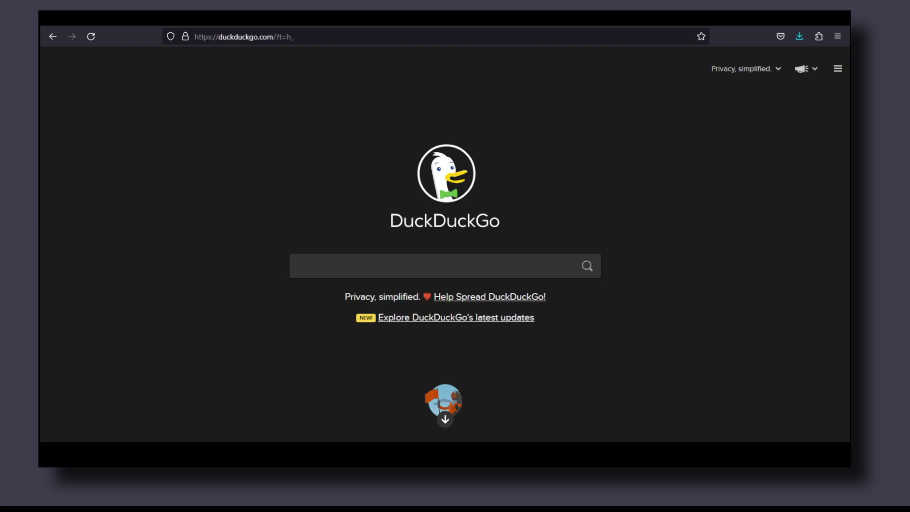
- Run a DuckDuckGo web search for 'blender'
{"action": "left_click", "coordinate": [421, 273]}
{"action": "left_click", "coordinate": [371, 159]}
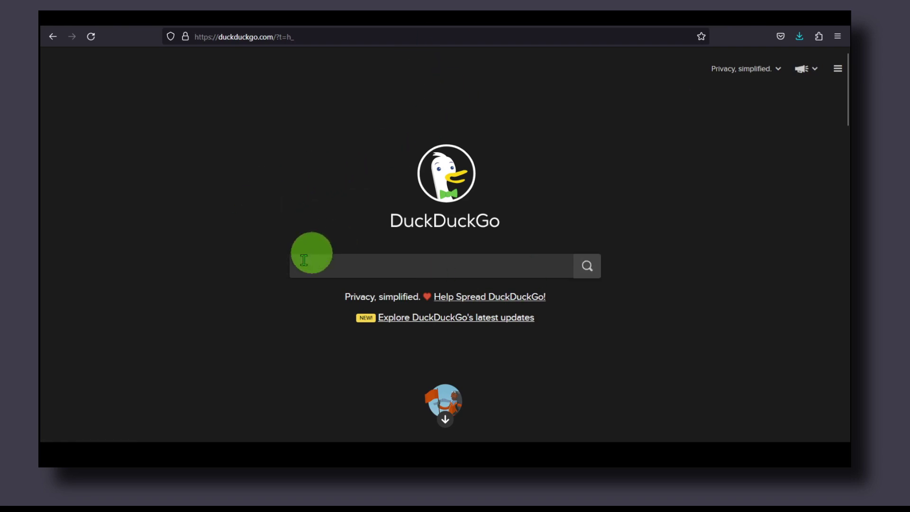
{"action": "left_click", "coordinate": [332, 264]}
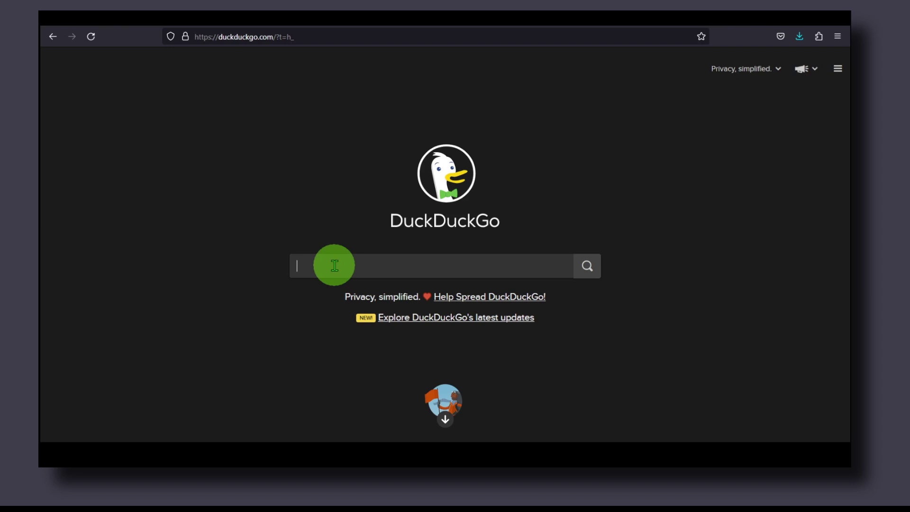
{"action": "type", "text": "f"}
{"action": "key", "text": "BackSpace"}
{"action": "type", "text": "di"}
{"action": "key", "text": "BackSpace"}
{"action": "key", "text": "BackSpace"}
{"action": "type", "text": "blender"}
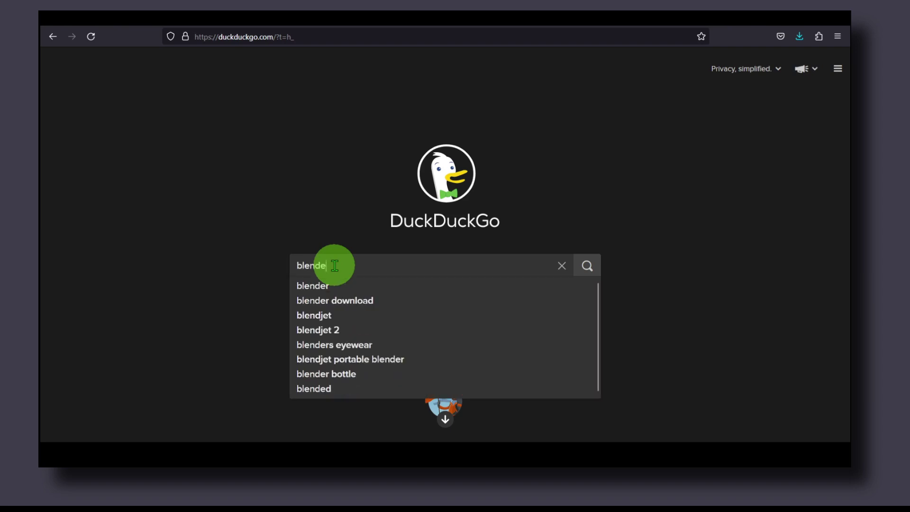
{"action": "key", "text": "Return"}
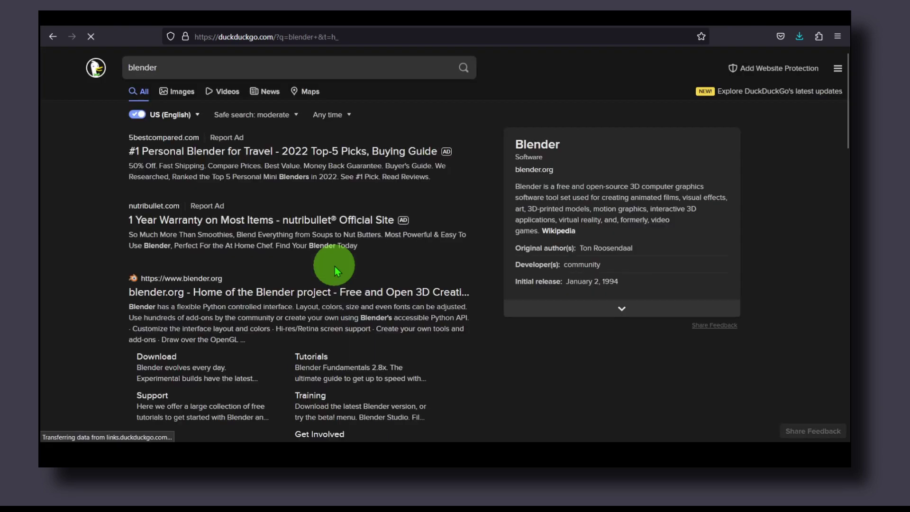
- Scroll through the blender results, highlighting part of the blender.org result description
{"action": "scroll", "coordinate": [335, 266], "scroll_direction": "up", "scroll_amount": 2}
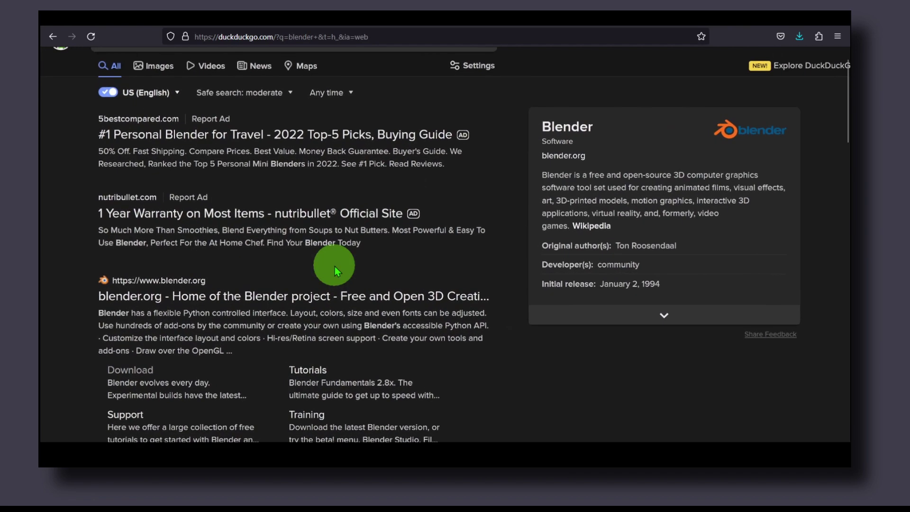
{"action": "double_click", "coordinate": [332, 269]}
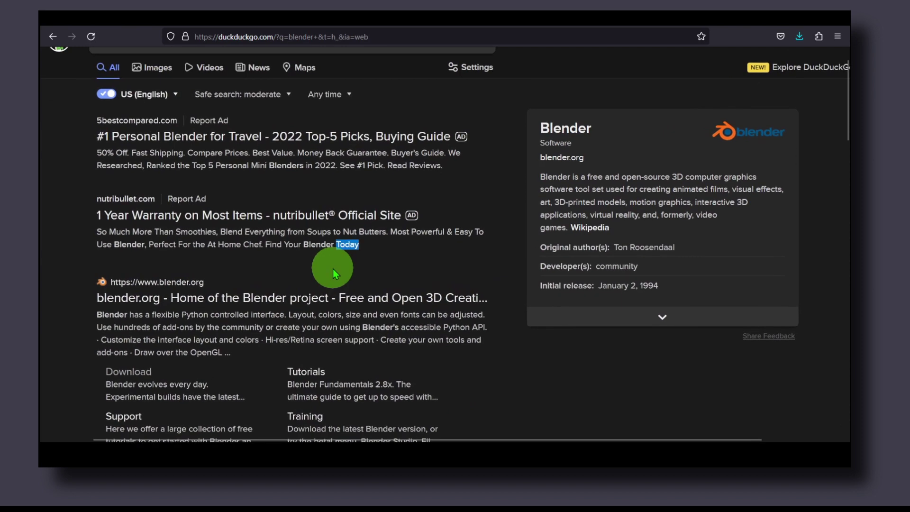
{"action": "left_click", "coordinate": [602, 205]}
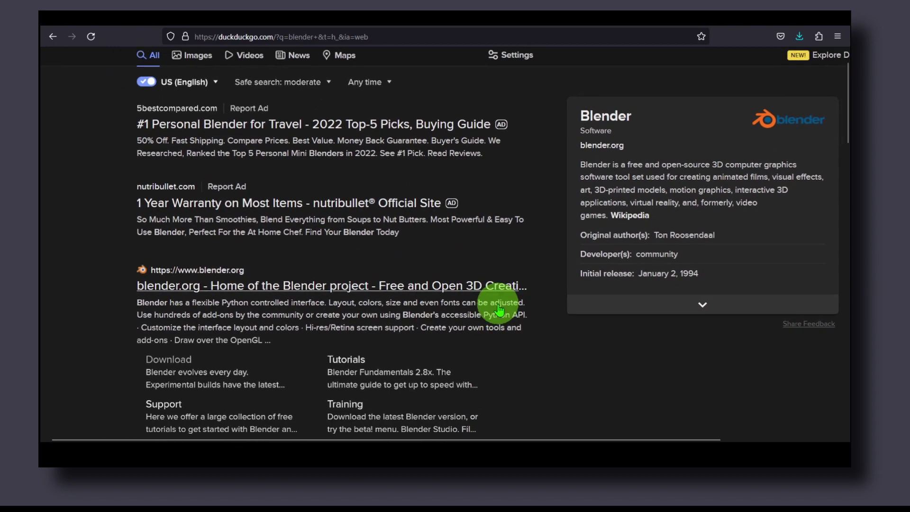
{"action": "left_click_drag", "start_coordinate": [498, 305], "coordinate": [451, 369]}
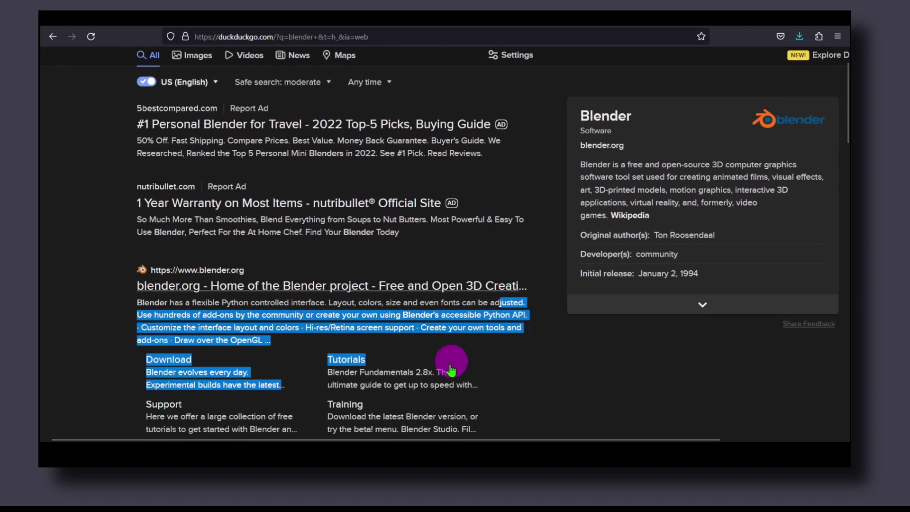
{"action": "left_click", "coordinate": [540, 381]}
{"action": "scroll", "coordinate": [540, 383], "scroll_direction": "up", "scroll_amount": 4, "text": "ctrl"}
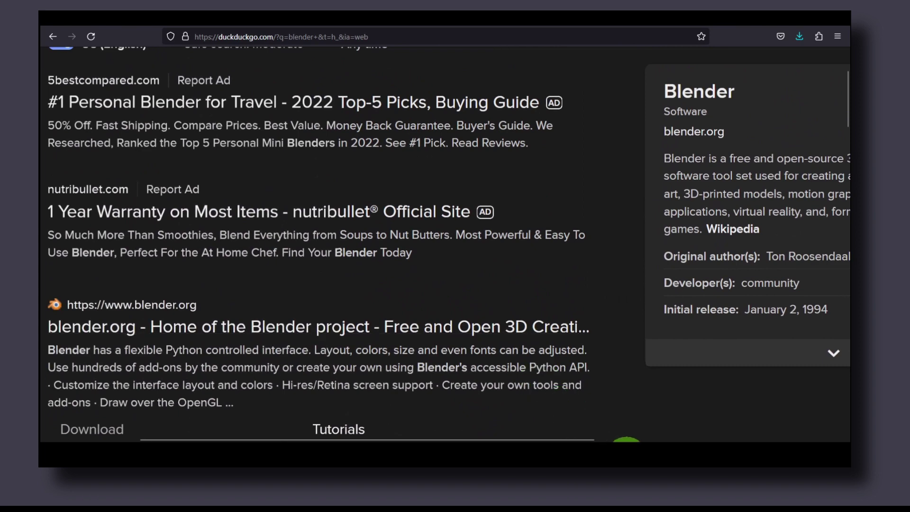
{"action": "scroll", "coordinate": [581, 386], "scroll_direction": "up", "scroll_amount": 3}
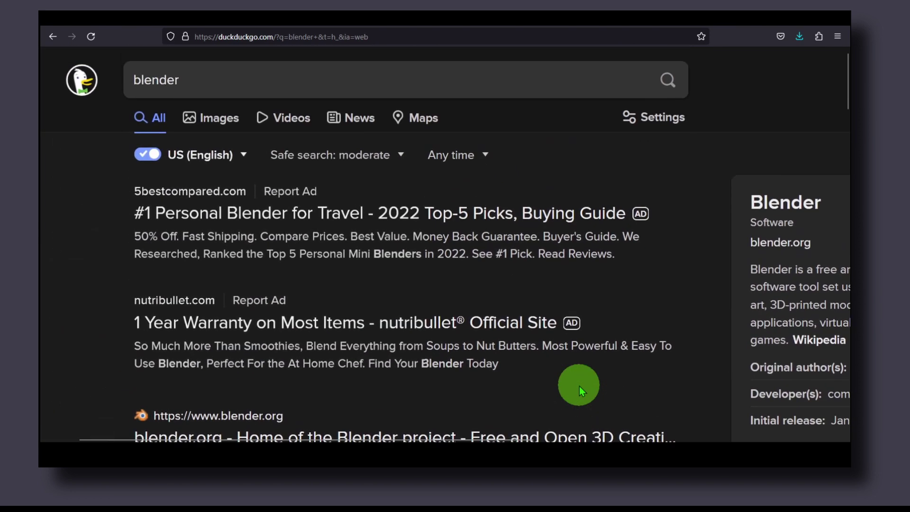
{"action": "scroll", "coordinate": [580, 386], "scroll_direction": "down", "scroll_amount": 3}
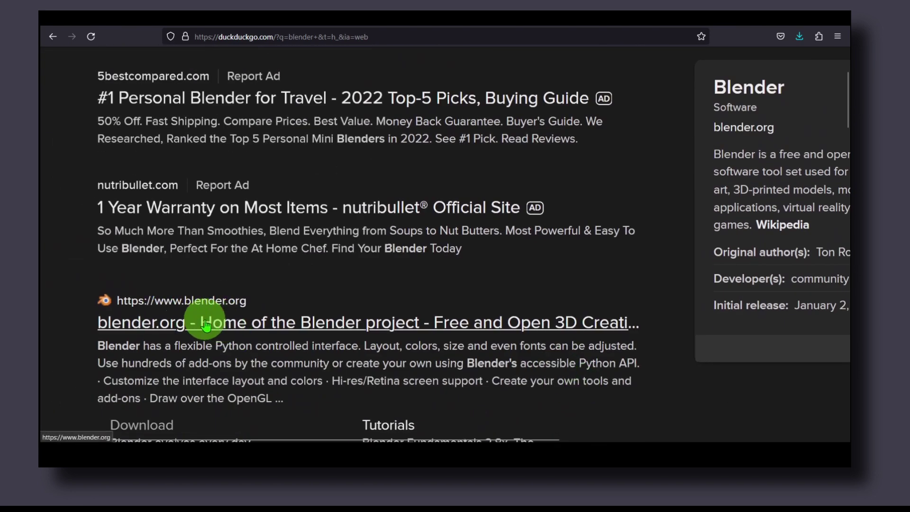
{"action": "scroll", "coordinate": [203, 325], "scroll_direction": "up", "scroll_amount": 5}
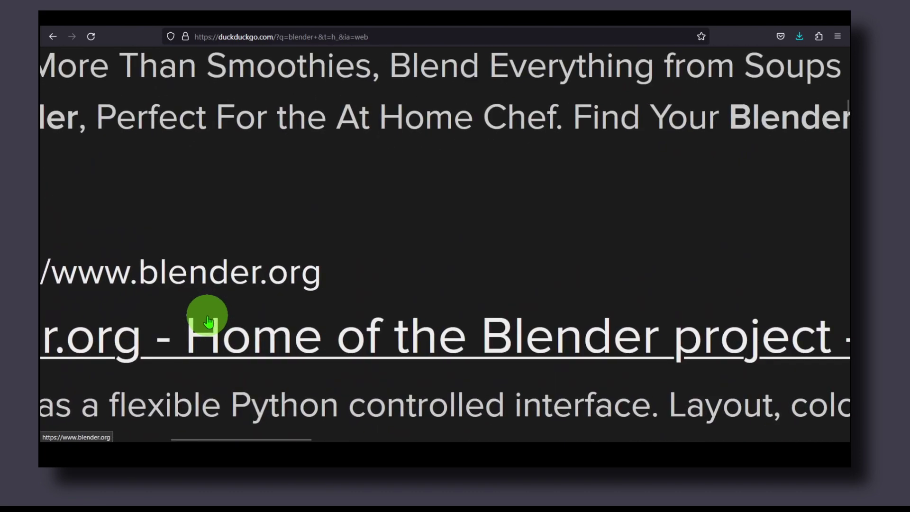
{"action": "scroll", "coordinate": [209, 322], "scroll_direction": "left", "scroll_amount": 4}
{"action": "scroll", "coordinate": [209, 322], "scroll_direction": "down", "scroll_amount": 2}
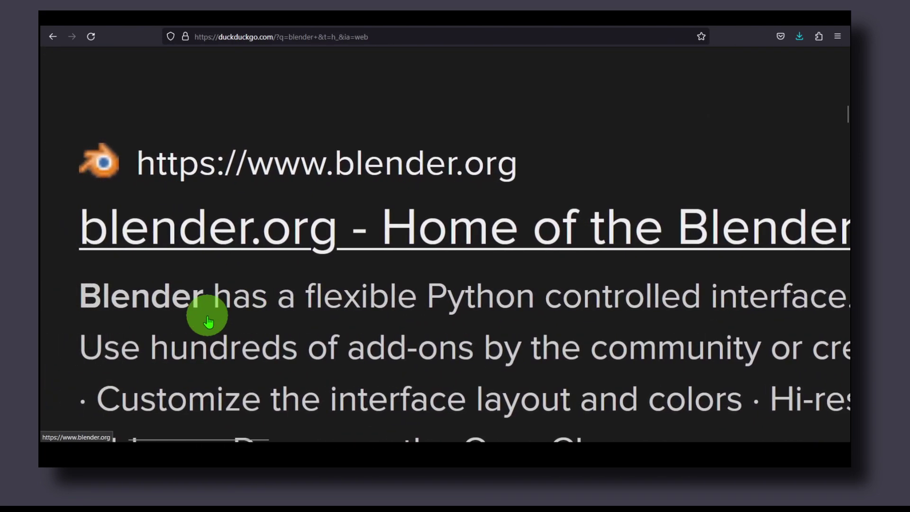
{"action": "scroll", "coordinate": [208, 322], "scroll_direction": "left", "scroll_amount": 1}
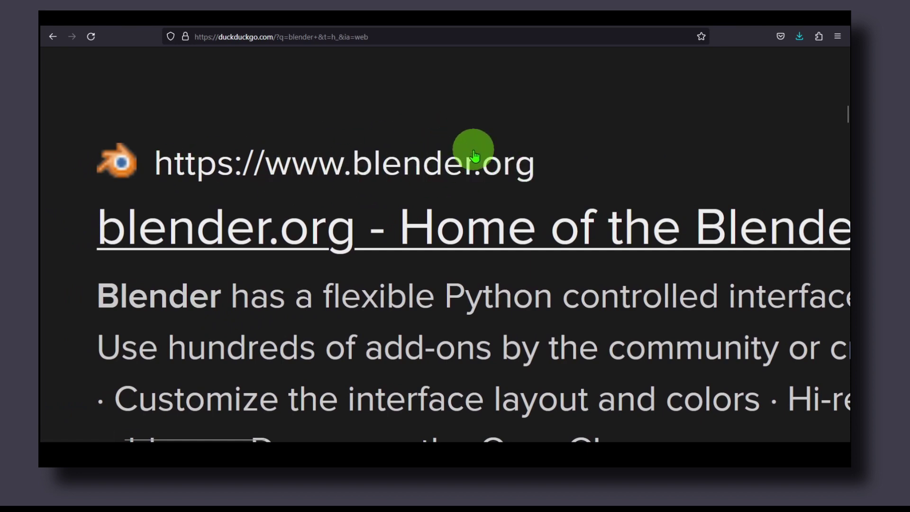
{"action": "scroll", "coordinate": [476, 155], "scroll_direction": "up", "scroll_amount": 5}
{"action": "scroll", "coordinate": [509, 156], "scroll_direction": "down", "scroll_amount": 2}
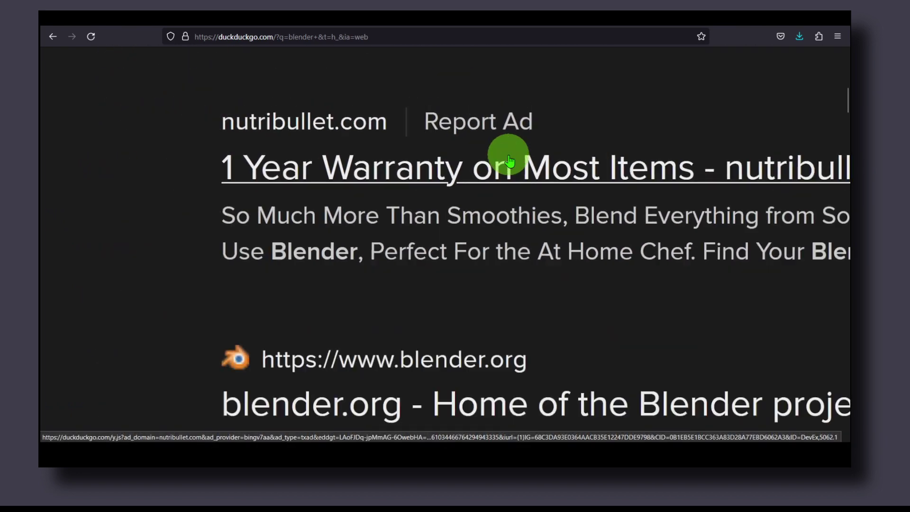
- Visit the nutribullet ad's website, then go back to the blender search results
{"action": "left_click", "coordinate": [510, 162]}
{"action": "scroll", "coordinate": [458, 162], "scroll_direction": "down", "scroll_amount": 3}
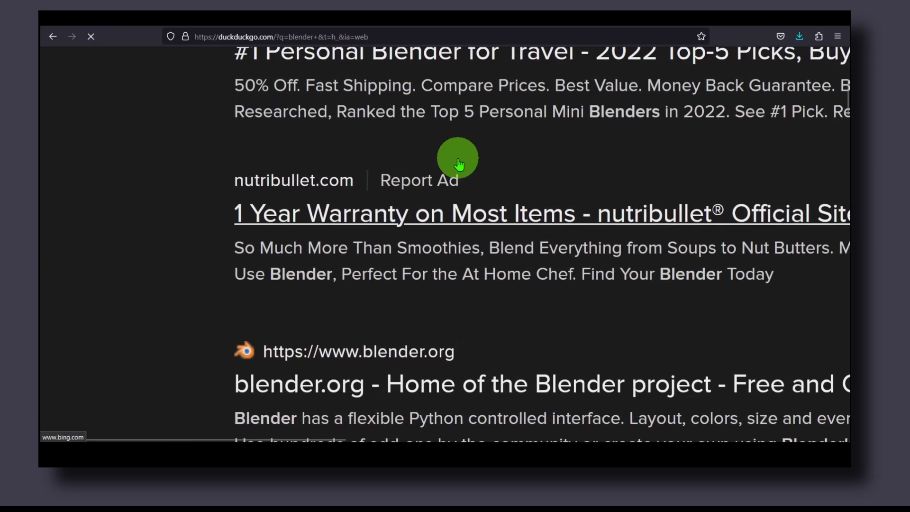
{"action": "scroll", "coordinate": [459, 164], "scroll_direction": "down", "scroll_amount": 2}
{"action": "scroll", "coordinate": [459, 164], "scroll_direction": "up", "scroll_amount": 4}
{"action": "scroll", "coordinate": [460, 164], "scroll_direction": "up", "scroll_amount": 3}
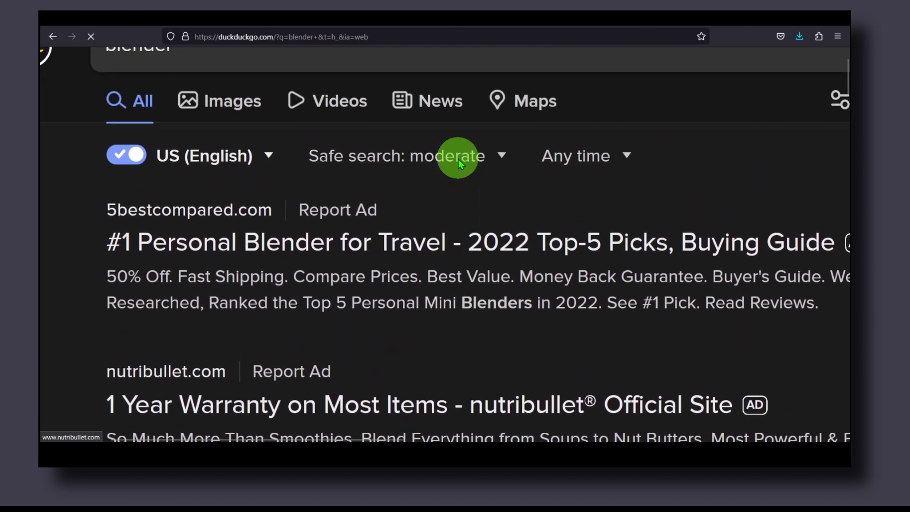
{"action": "scroll", "coordinate": [459, 160], "scroll_direction": "down", "scroll_amount": 2}
{"action": "scroll", "coordinate": [459, 159], "scroll_direction": "down", "scroll_amount": 2}
{"action": "scroll", "coordinate": [459, 159], "scroll_direction": "up", "scroll_amount": 3}
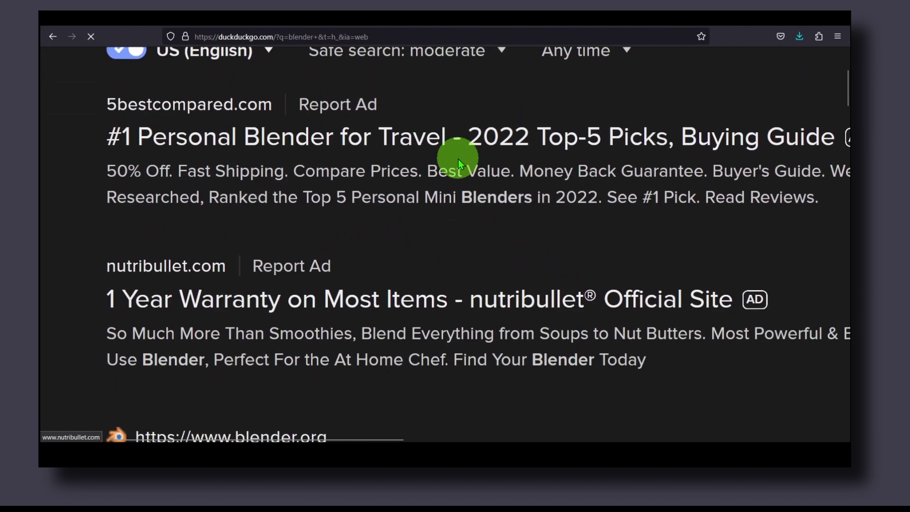
{"action": "scroll", "coordinate": [459, 160], "scroll_direction": "down", "scroll_amount": 8}
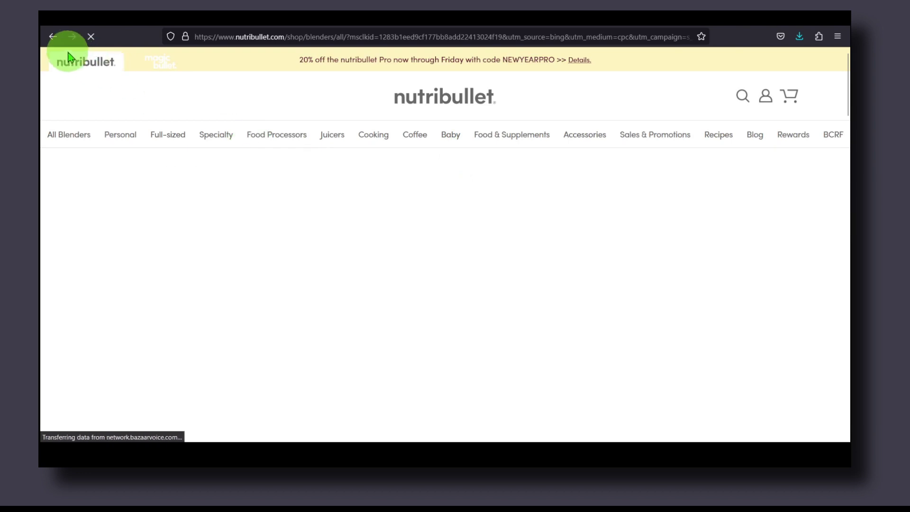
{"action": "left_click", "coordinate": [52, 37]}
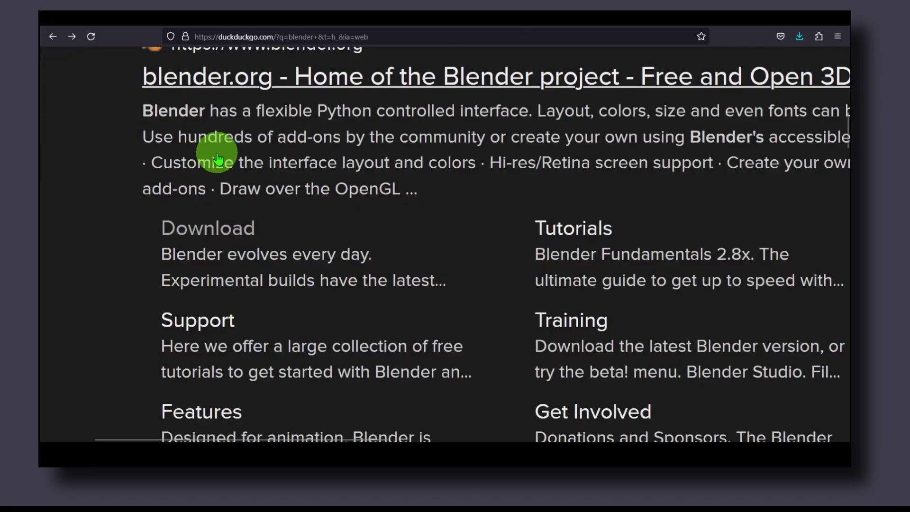
{"action": "scroll", "coordinate": [218, 159], "scroll_direction": "up", "scroll_amount": 1}
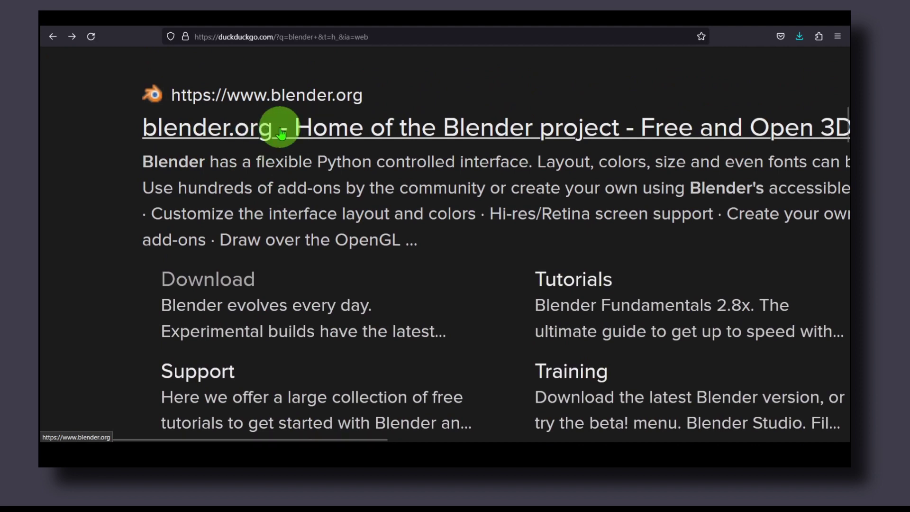
- Open blender.org from the results and go to its Download page for Blender 3.4.1
{"action": "left_click", "coordinate": [273, 133]}
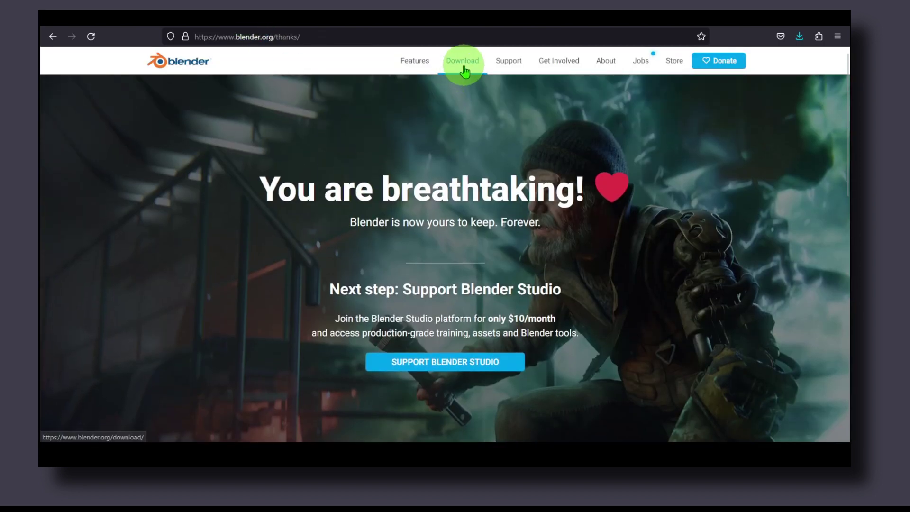
{"action": "left_click", "coordinate": [457, 69]}
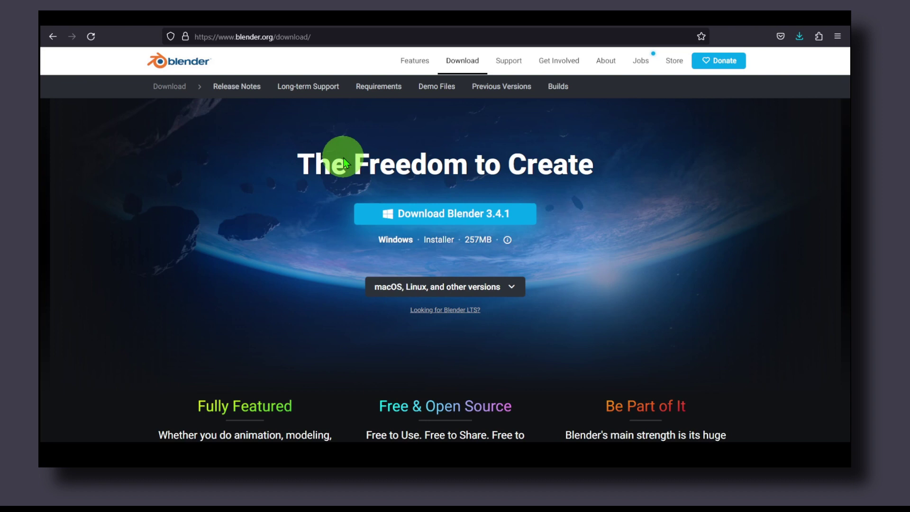
{"action": "left_click", "coordinate": [463, 63]}
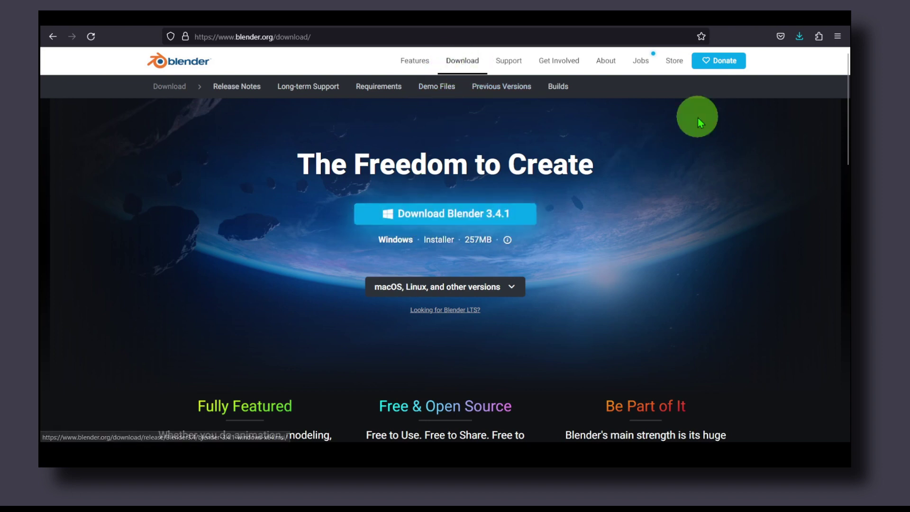
{"action": "left_click", "coordinate": [799, 38]}
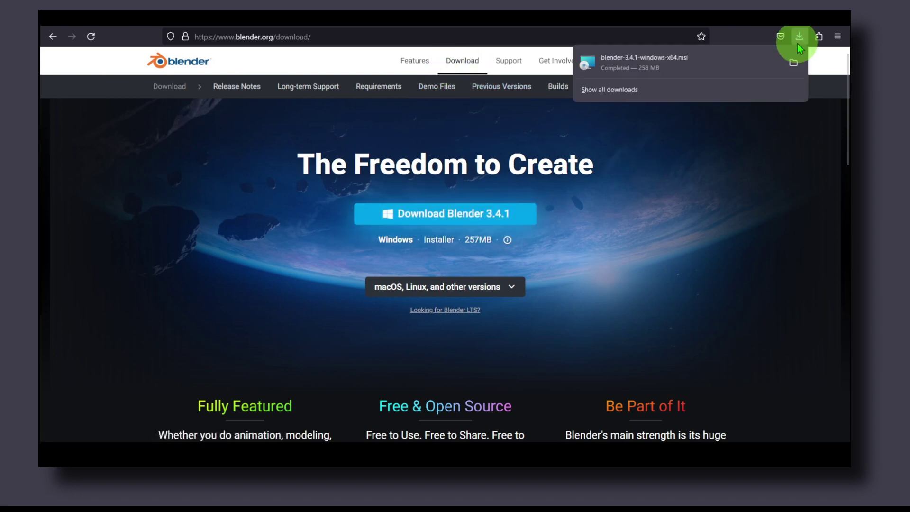
{"action": "left_click", "coordinate": [618, 60]}
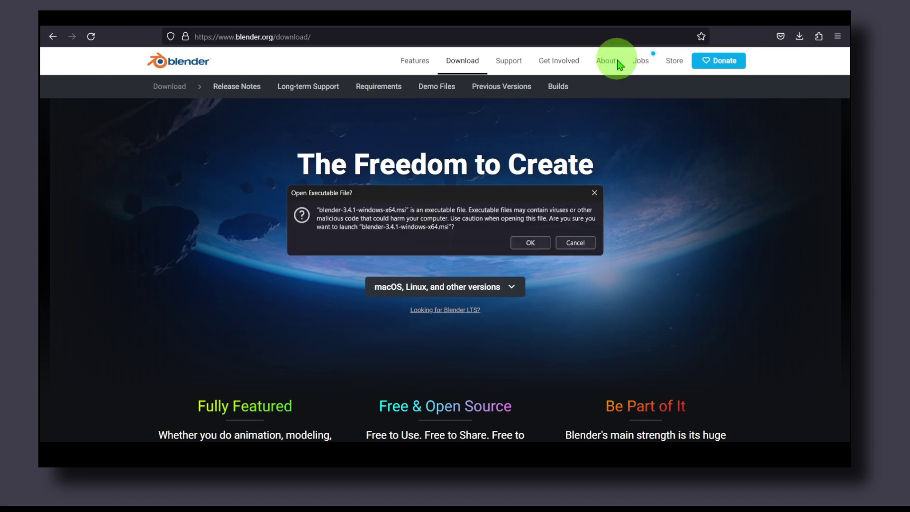
{"action": "left_click", "coordinate": [529, 242]}
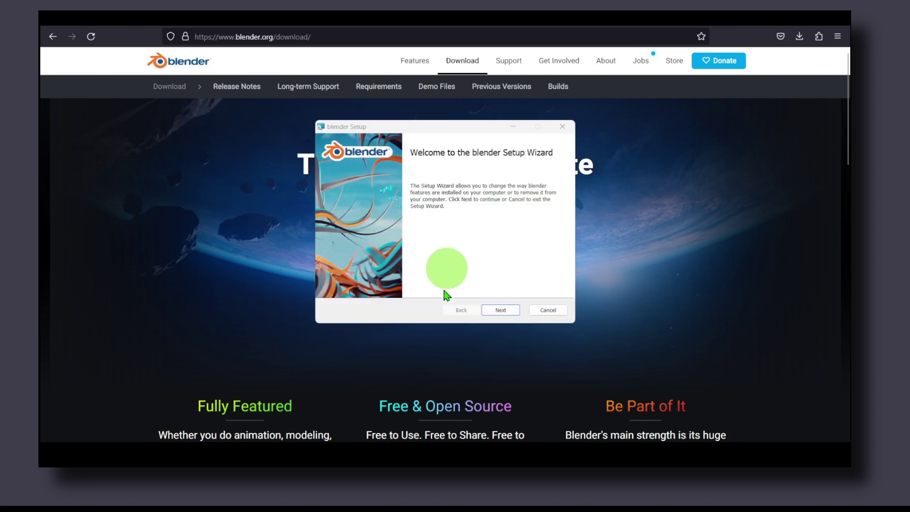
{"action": "left_click", "coordinate": [492, 314]}
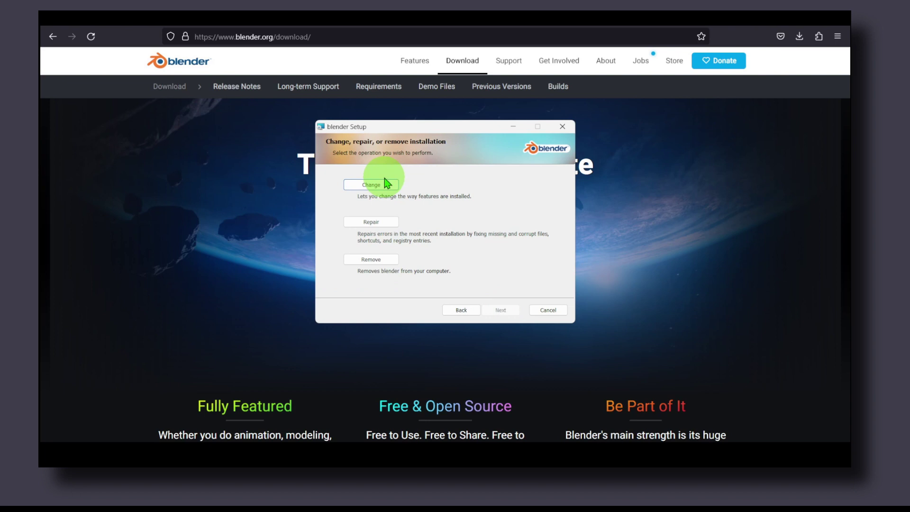
{"action": "left_click", "coordinate": [534, 309]}
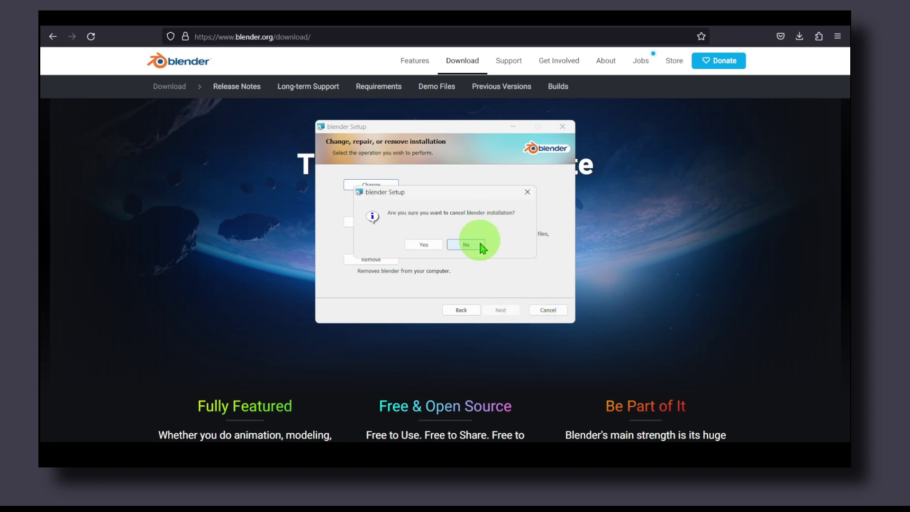
{"action": "left_click", "coordinate": [425, 244]}
{"action": "left_click", "coordinate": [562, 127]}
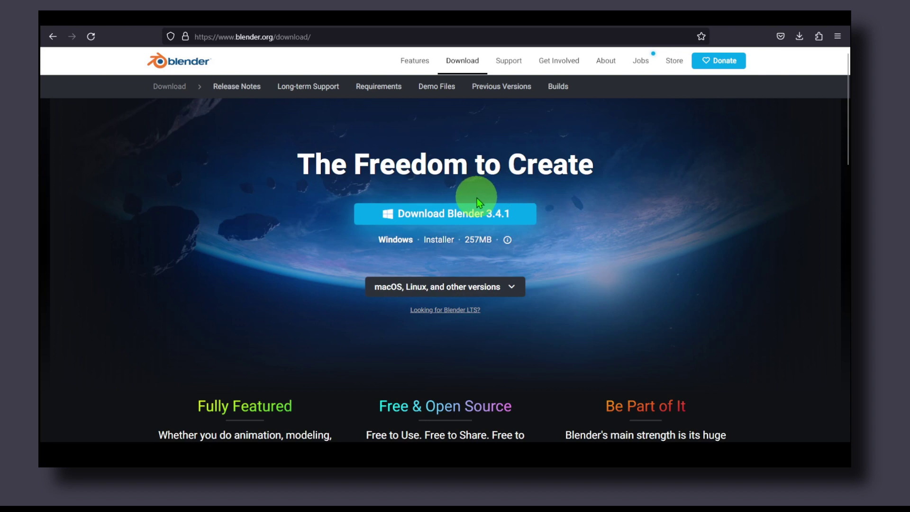
- Switch to Blender's Steam store tab and scroll down to its Free 'Use Blender' section
{"action": "left_click", "coordinate": [364, 32]}
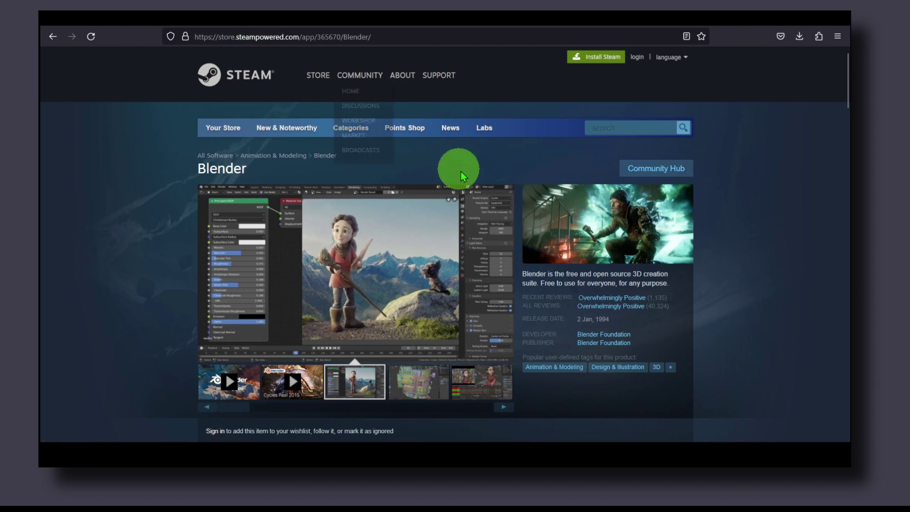
{"action": "scroll", "coordinate": [462, 189], "scroll_direction": "down", "scroll_amount": 5}
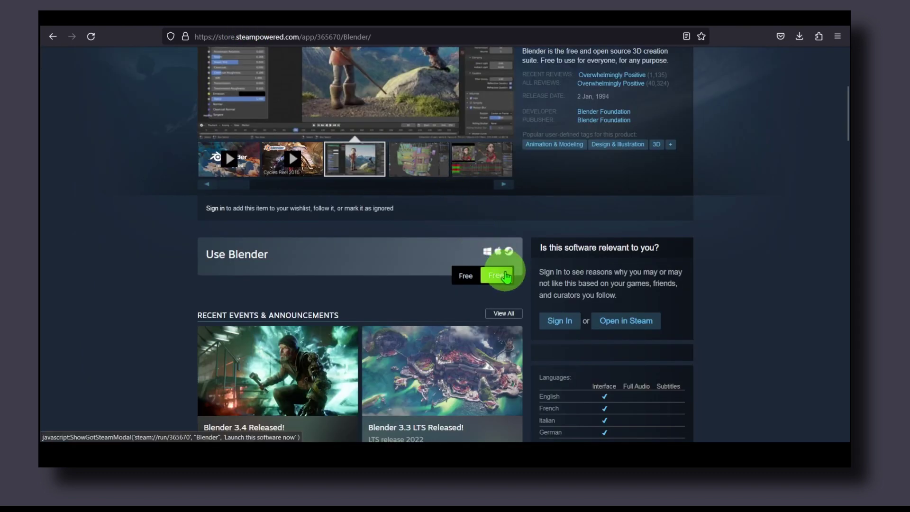
{"action": "scroll", "coordinate": [441, 199], "scroll_direction": "up", "scroll_amount": 4}
{"action": "scroll", "coordinate": [443, 203], "scroll_direction": "down", "scroll_amount": 2}
{"action": "scroll", "coordinate": [444, 208], "scroll_direction": "down", "scroll_amount": 1}
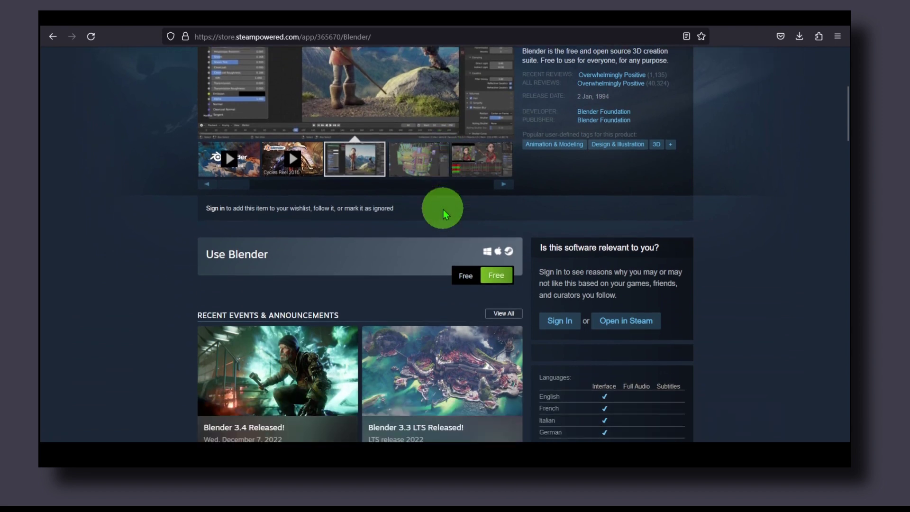
{"action": "scroll", "coordinate": [444, 211], "scroll_direction": "down", "scroll_amount": 1}
{"action": "scroll", "coordinate": [422, 209], "scroll_direction": "up", "scroll_amount": 1}
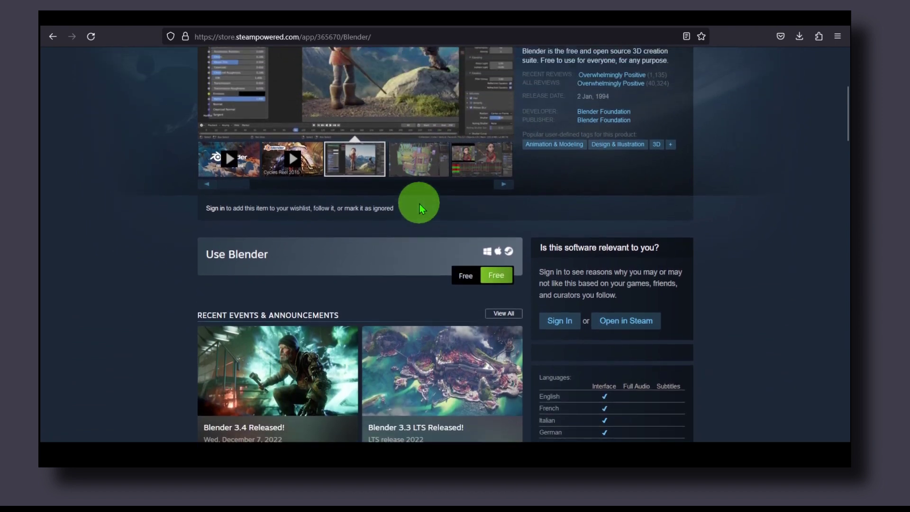
{"action": "scroll", "coordinate": [422, 209], "scroll_direction": "down", "scroll_amount": 1}
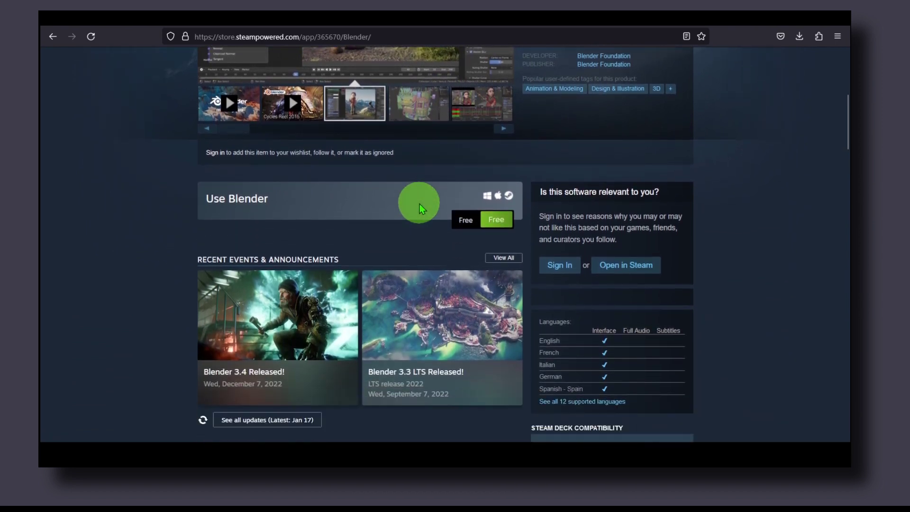
{"action": "scroll", "coordinate": [421, 210], "scroll_direction": "up", "scroll_amount": 5}
{"action": "scroll", "coordinate": [420, 209], "scroll_direction": "down", "scroll_amount": 2}
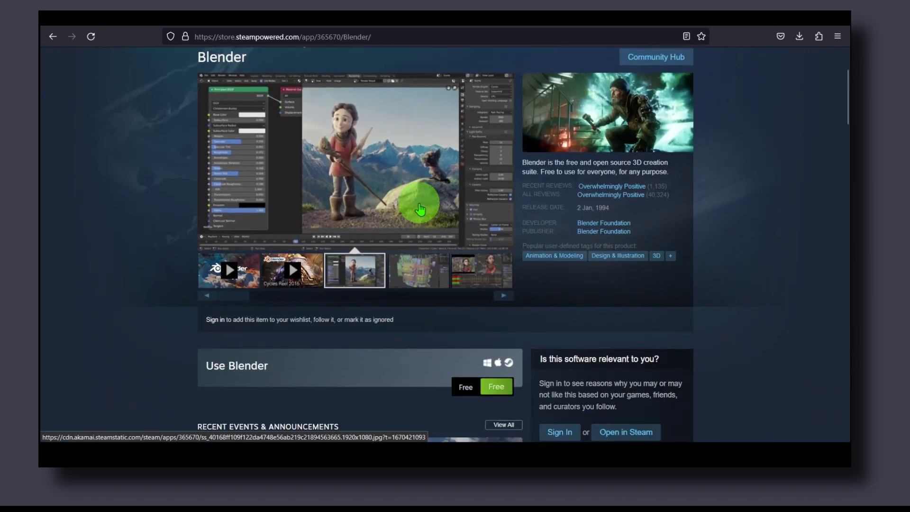
{"action": "scroll", "coordinate": [419, 210], "scroll_direction": "down", "scroll_amount": 1}
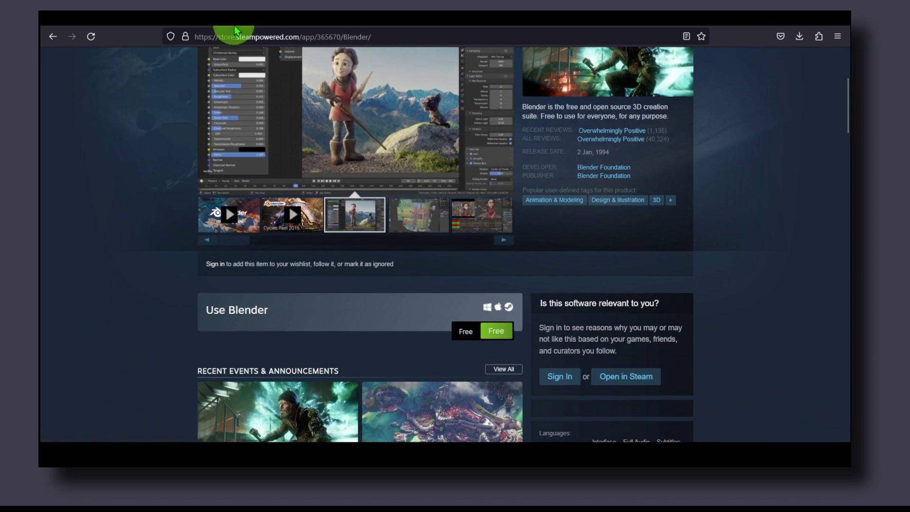
{"action": "scroll", "coordinate": [380, 197], "scroll_direction": "down", "scroll_amount": 2}
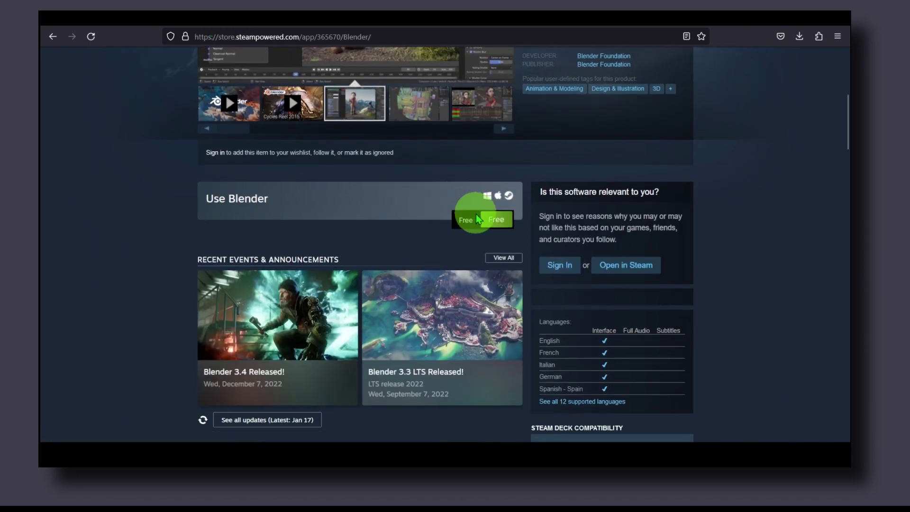
{"action": "scroll", "coordinate": [469, 214], "scroll_direction": "up", "scroll_amount": 4}
{"action": "scroll", "coordinate": [472, 209], "scroll_direction": "down", "scroll_amount": 3}
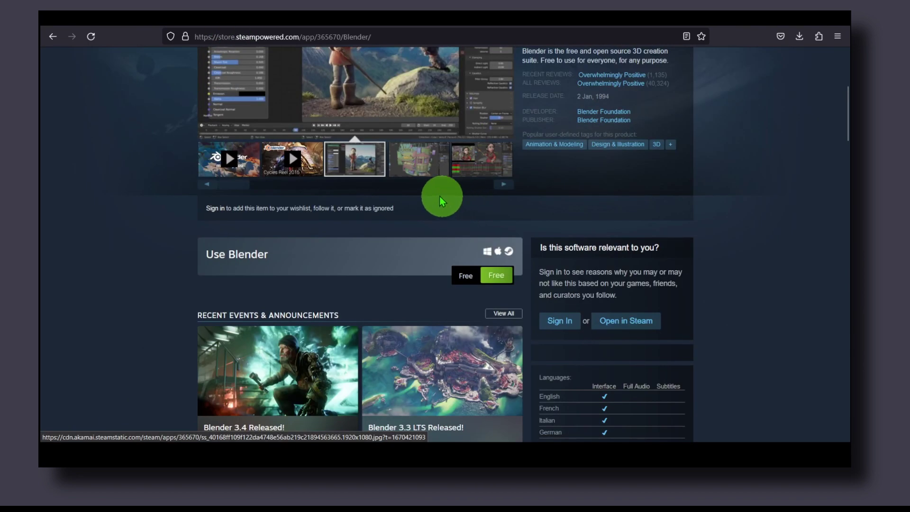
{"action": "scroll", "coordinate": [437, 193], "scroll_direction": "up", "scroll_amount": 4}
{"action": "scroll", "coordinate": [364, 187], "scroll_direction": "down", "scroll_amount": 3}
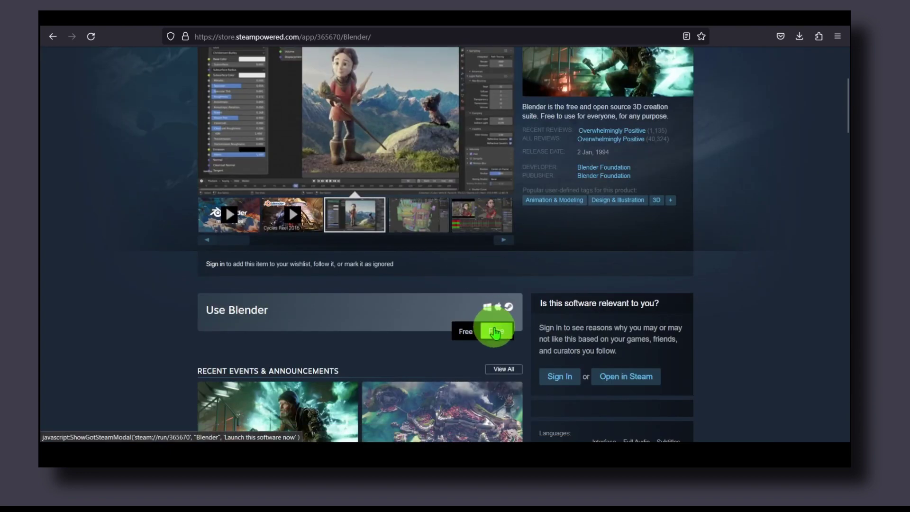
{"action": "scroll", "coordinate": [583, 111], "scroll_direction": "up", "scroll_amount": 3}
{"action": "scroll", "coordinate": [616, 126], "scroll_direction": "down", "scroll_amount": 5}
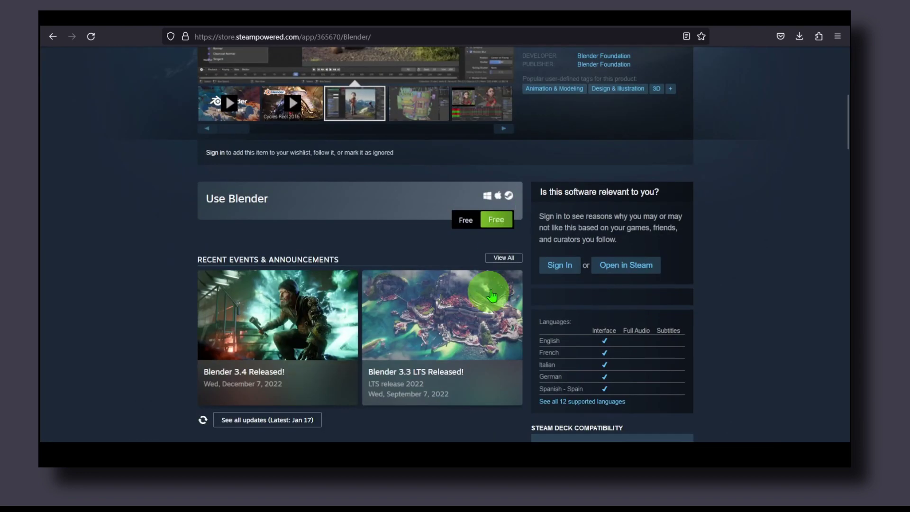